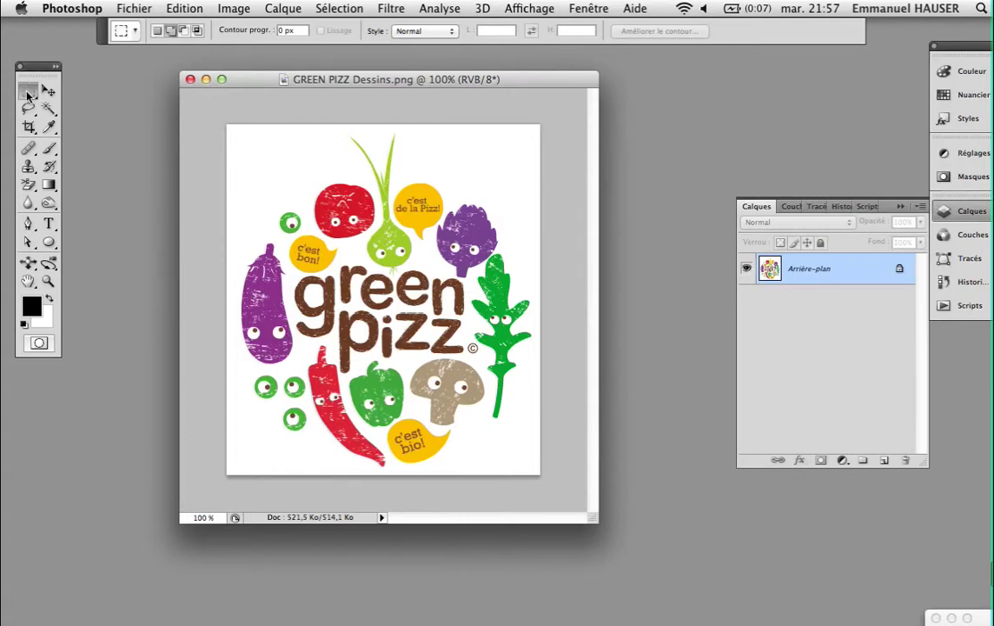
pyautogui.moveTo(27, 94)
pyautogui.mouseDown()
pyautogui.moveTo(81, 91)
pyautogui.moveTo(100, 137)
pyautogui.moveTo(151, 121)
pyautogui.moveTo(136, 137)
pyautogui.moveTo(53, 91)
pyautogui.moveTo(27, 89)
pyautogui.moveTo(37, 87)
pyautogui.moveTo(58, 119)
pyautogui.moveTo(27, 92)
pyautogui.mouseUp()
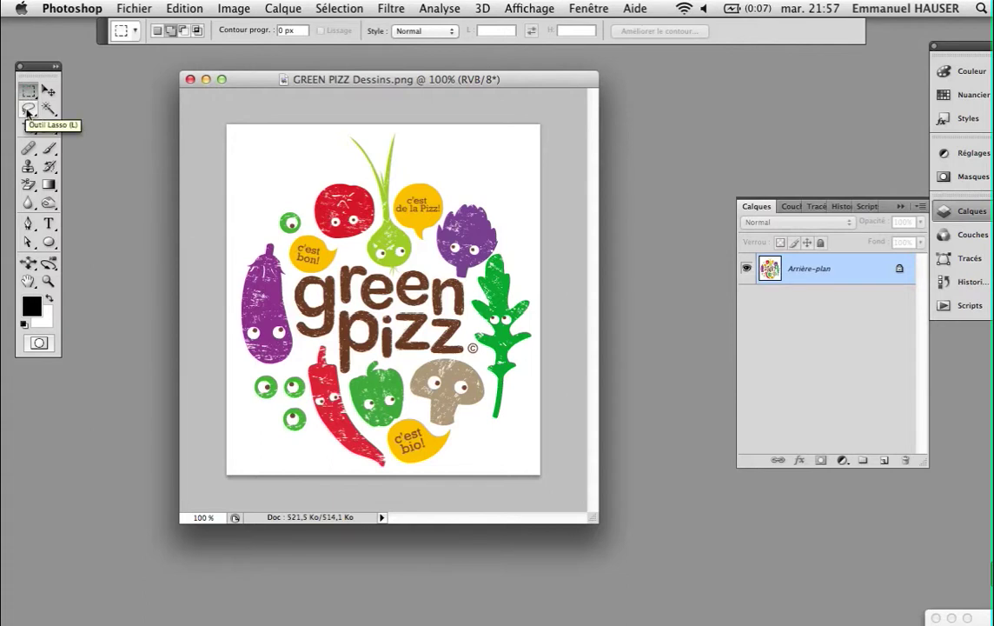
pyautogui.moveTo(27, 112)
pyautogui.mouseDown()
pyautogui.moveTo(81, 103)
pyautogui.moveTo(82, 124)
pyautogui.mouseUp()
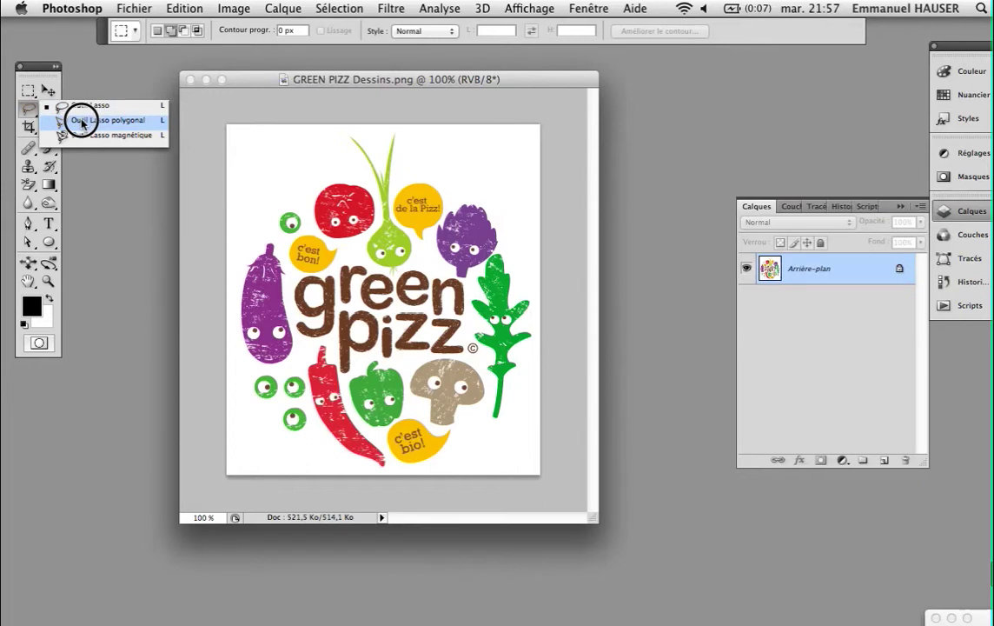
pyautogui.moveTo(81, 123)
pyautogui.mouseDown()
pyautogui.moveTo(128, 124)
pyautogui.moveTo(111, 120)
pyautogui.moveTo(113, 145)
pyautogui.moveTo(144, 142)
pyautogui.moveTo(96, 139)
pyautogui.moveTo(29, 104)
pyautogui.moveTo(28, 91)
pyautogui.mouseUp()
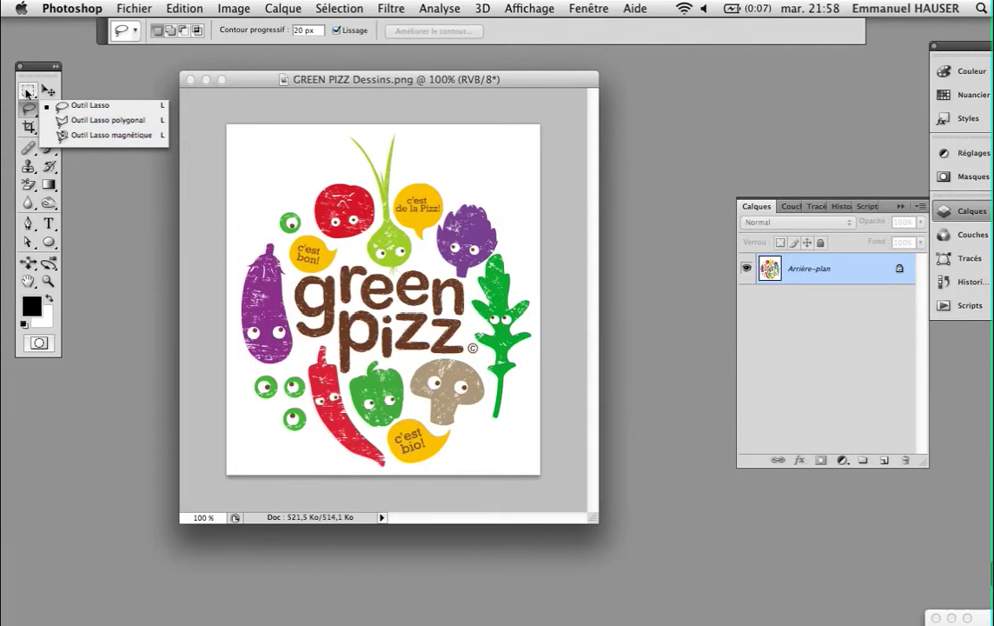
pyautogui.click(27, 90)
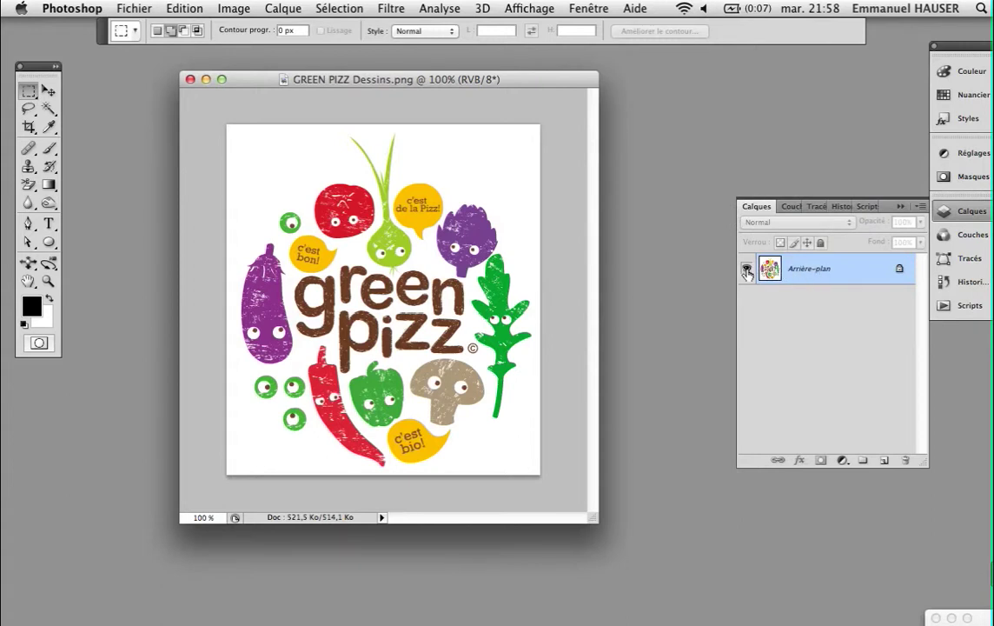
# - Check which colour mode and bit depth the image uses
pyautogui.moveTo(899, 273); pyautogui.dragTo(899, 269)
pyautogui.click(232, 10)
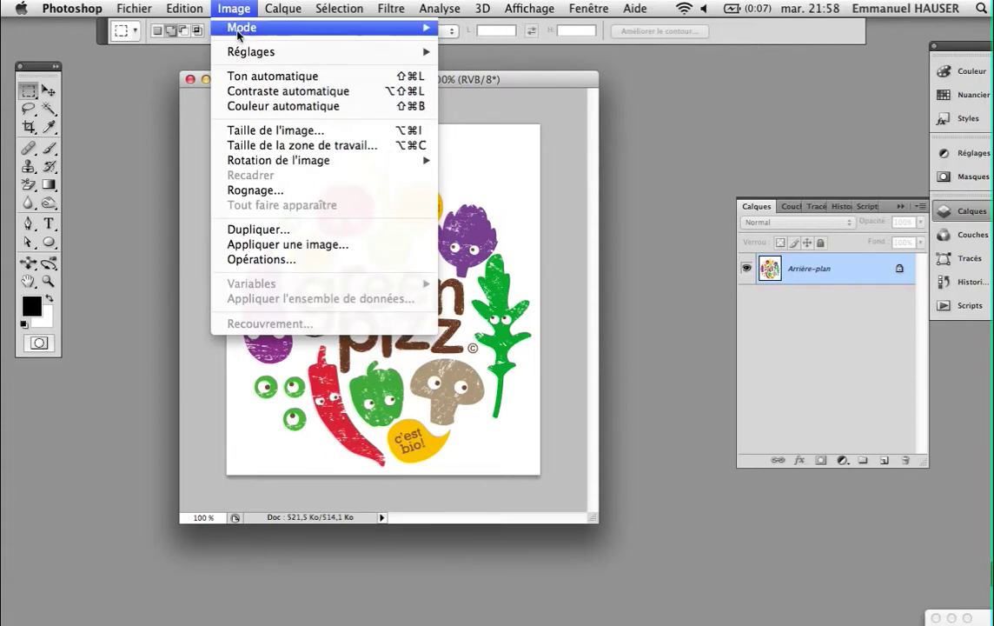
pyautogui.moveTo(352, 28)
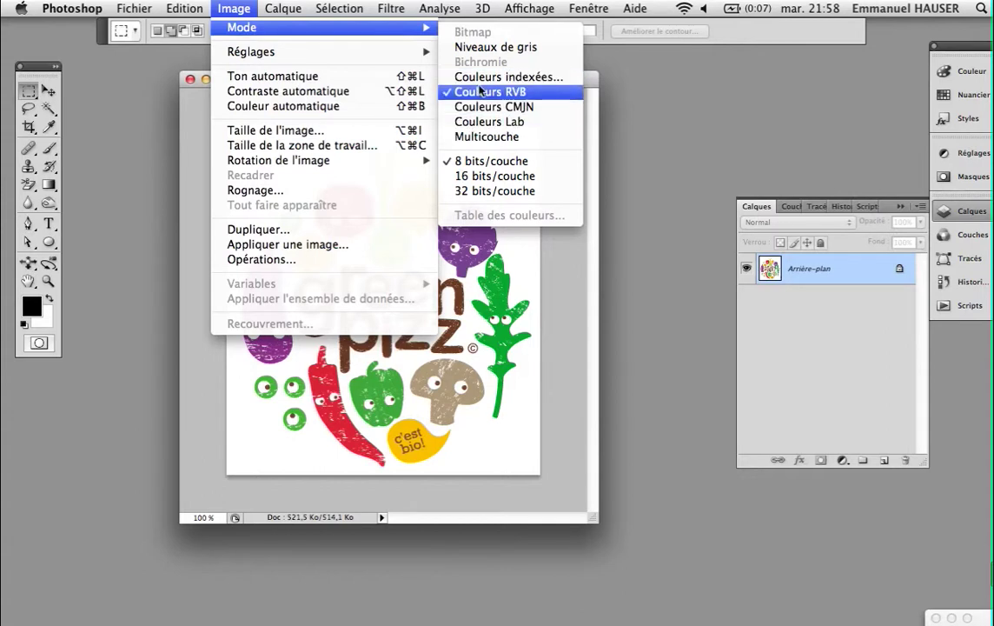
pyautogui.click(834, 332)
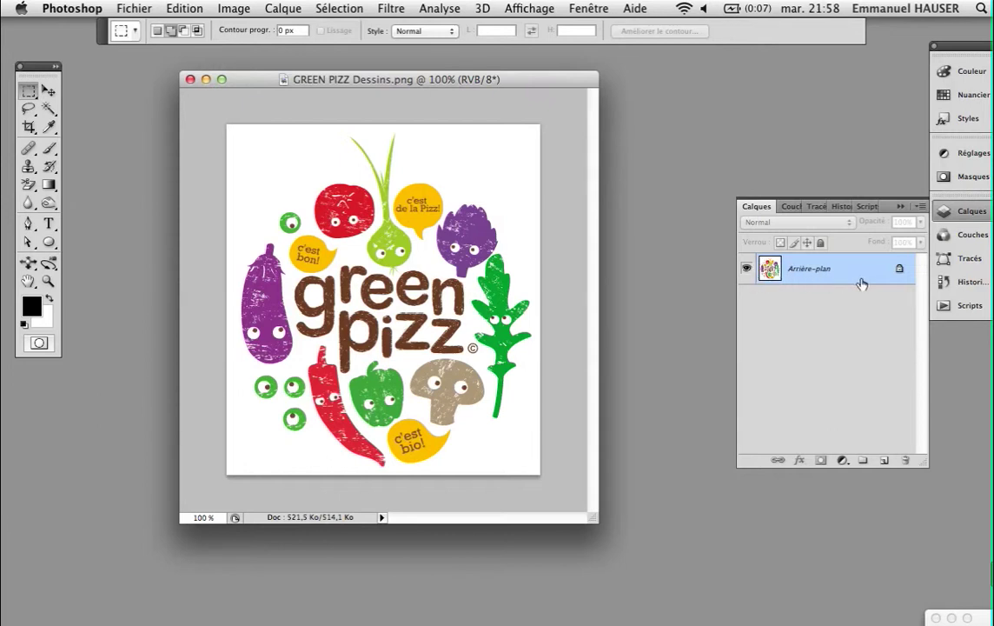
# - Duplicate the locked Arrière-plan layer twice
pyautogui.click(921, 206)
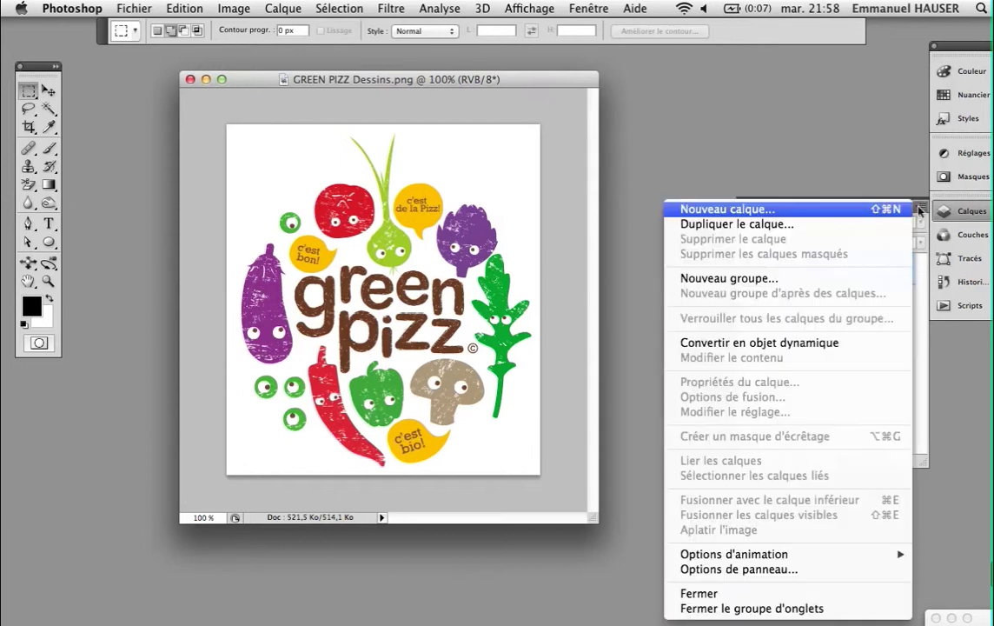
pyautogui.click(754, 224)
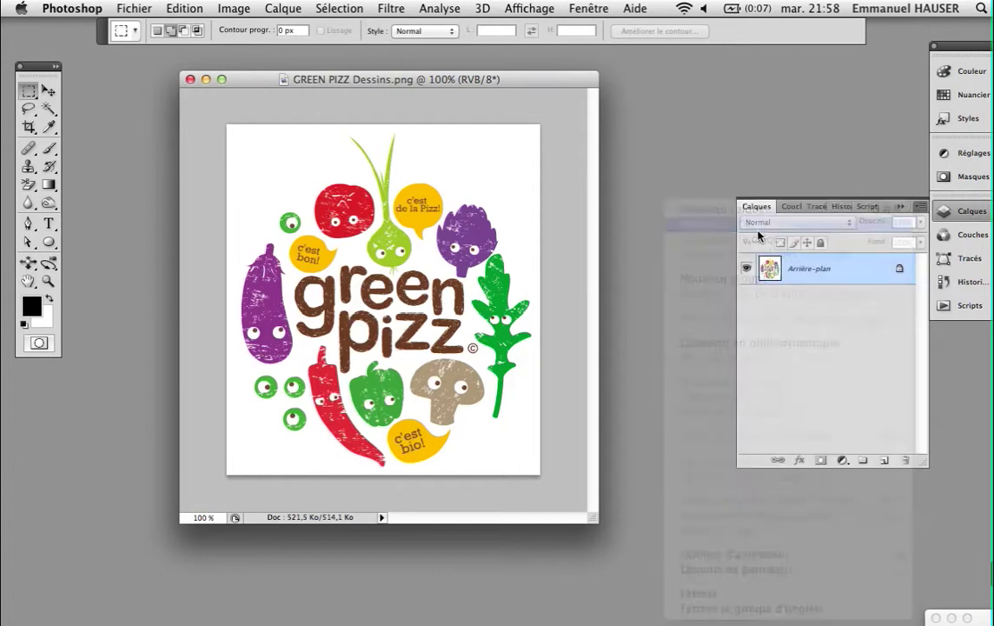
pyautogui.click(647, 215)
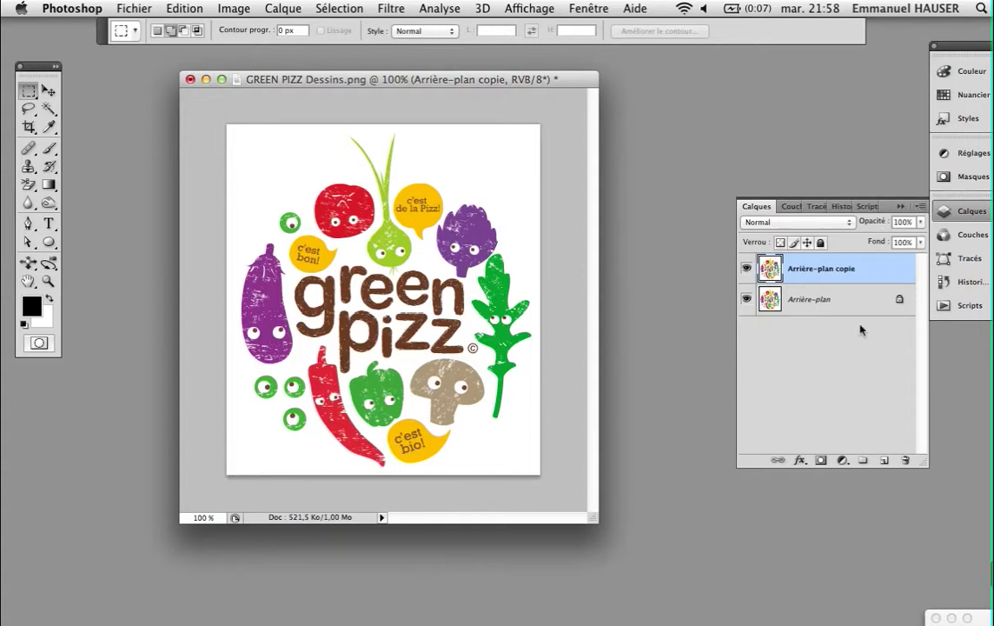
pyautogui.click(833, 306)
pyautogui.moveTo(832, 309); pyautogui.dragTo(881, 460)
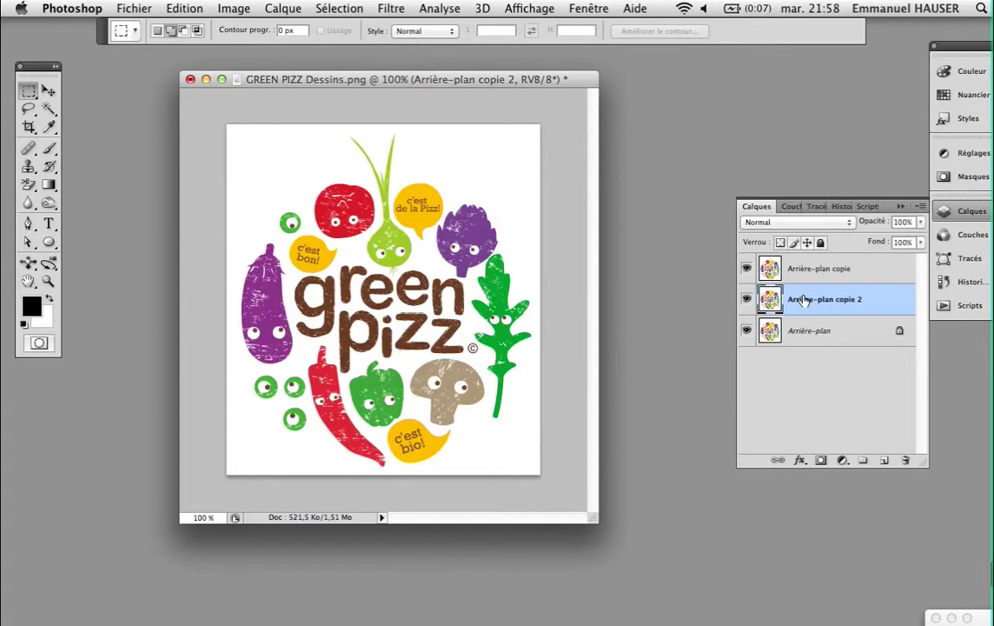
# - Delete the original Arrière-plan layer and the Arrière-plan copie 2 layer
pyautogui.click(810, 326)
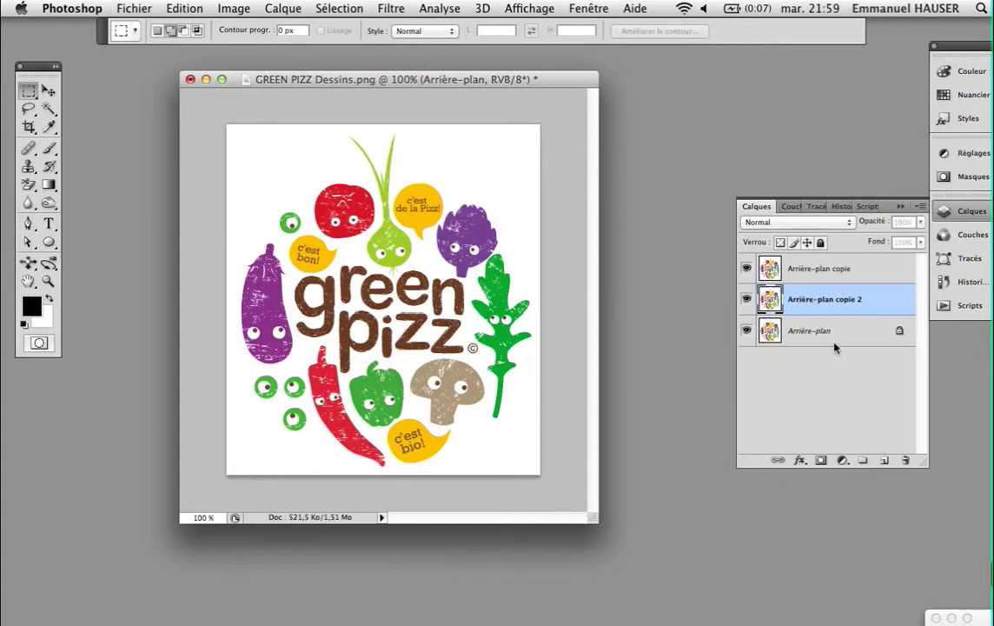
pyautogui.moveTo(822, 330); pyautogui.dragTo(905, 459)
pyautogui.moveTo(839, 304); pyautogui.dragTo(905, 460)
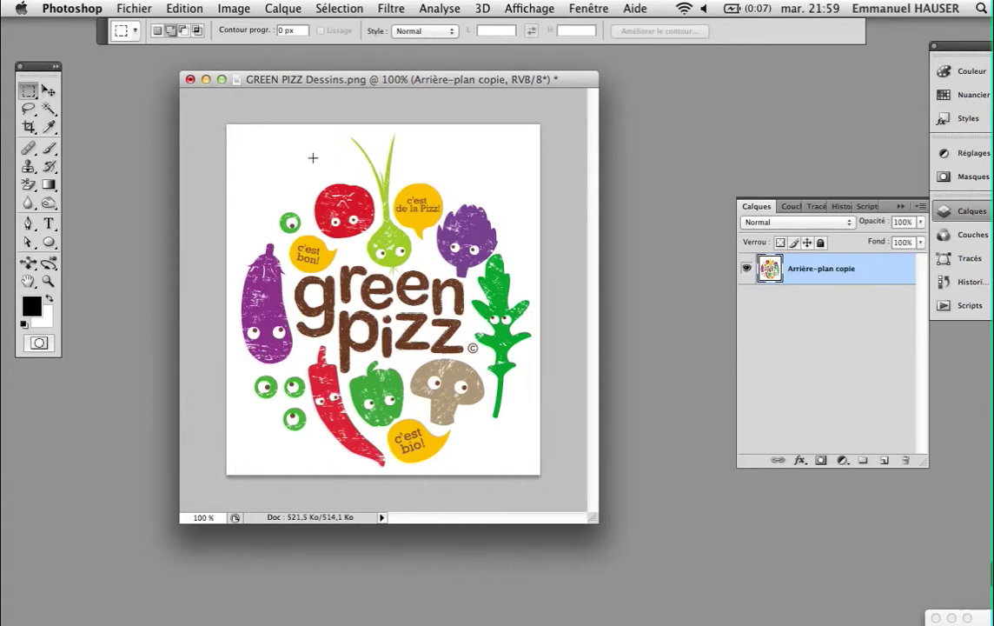
# - Select a rectangle around the tomato area and add an overlapping rectangle around the onion to the selection
pyautogui.moveTo(244, 167); pyautogui.dragTo(383, 299)
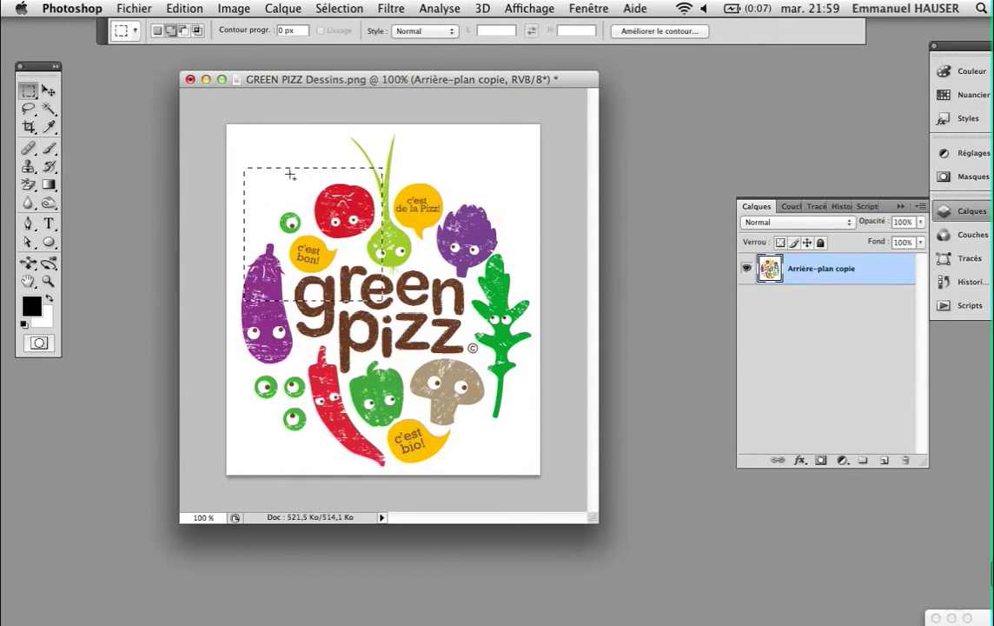
pyautogui.moveTo(327, 128); pyautogui.dragTo(418, 280)
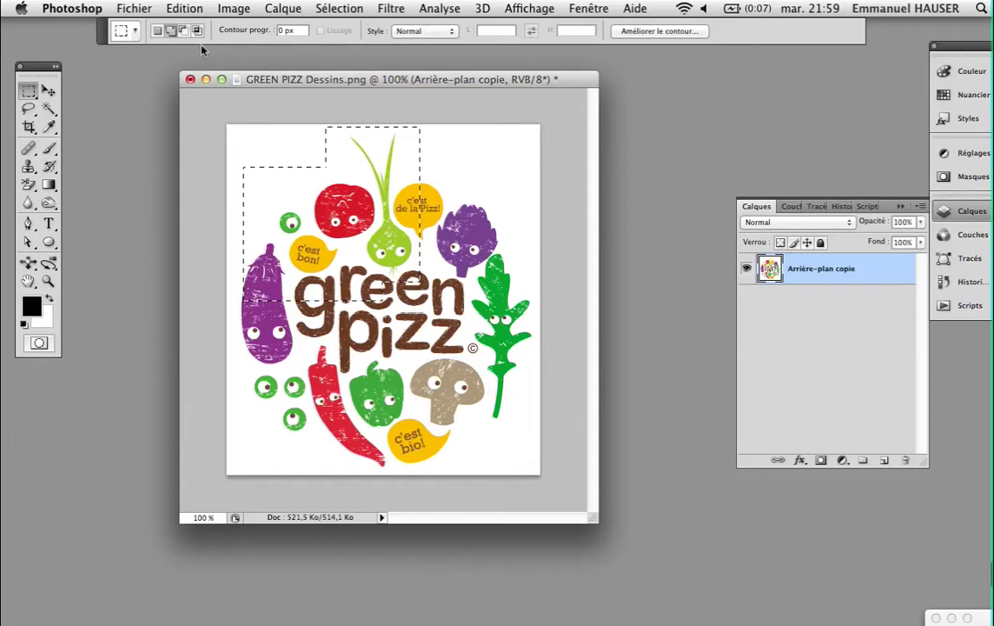
# - Switch the marquee to new-selection mode, draw replacement rectangles over the upper vegetables, and deselect
pyautogui.click(160, 31)
pyautogui.click(171, 31)
pyautogui.click(164, 32)
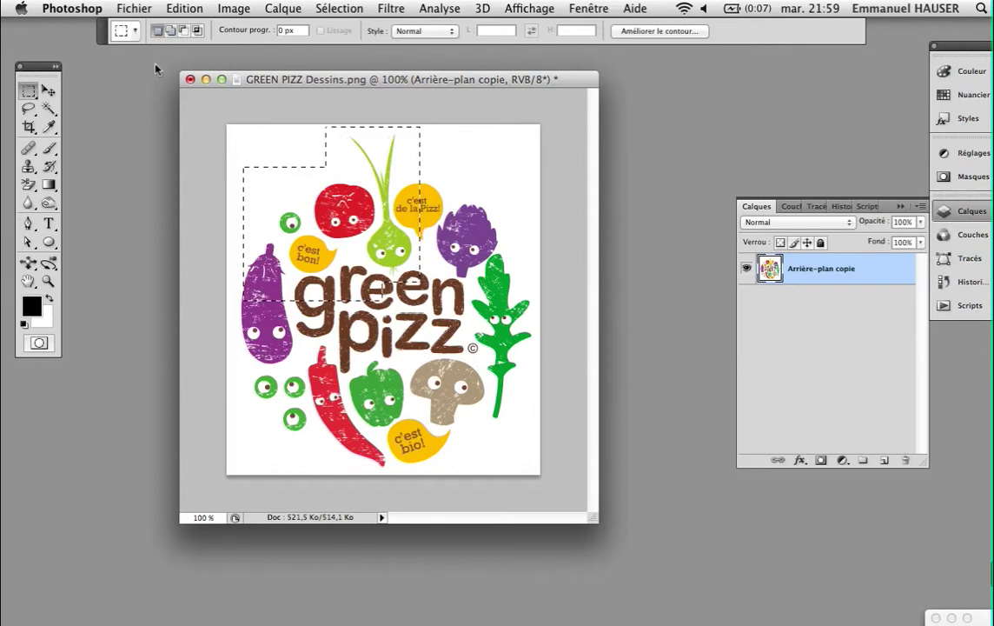
pyautogui.click(252, 162)
pyautogui.moveTo(274, 174); pyautogui.dragTo(350, 249)
pyautogui.moveTo(361, 150); pyautogui.dragTo(473, 263)
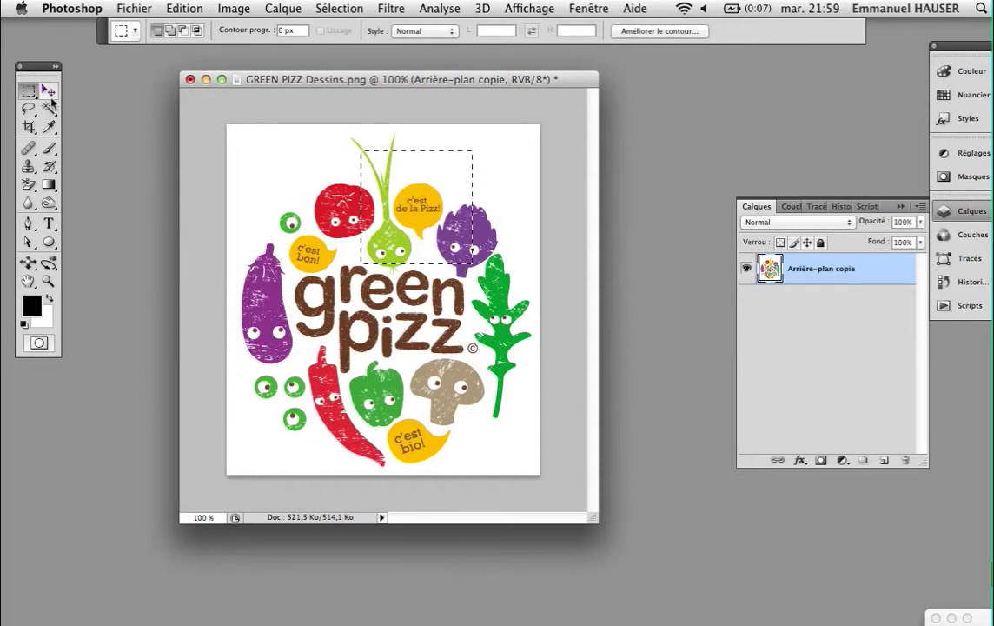
pyautogui.press('super+d')
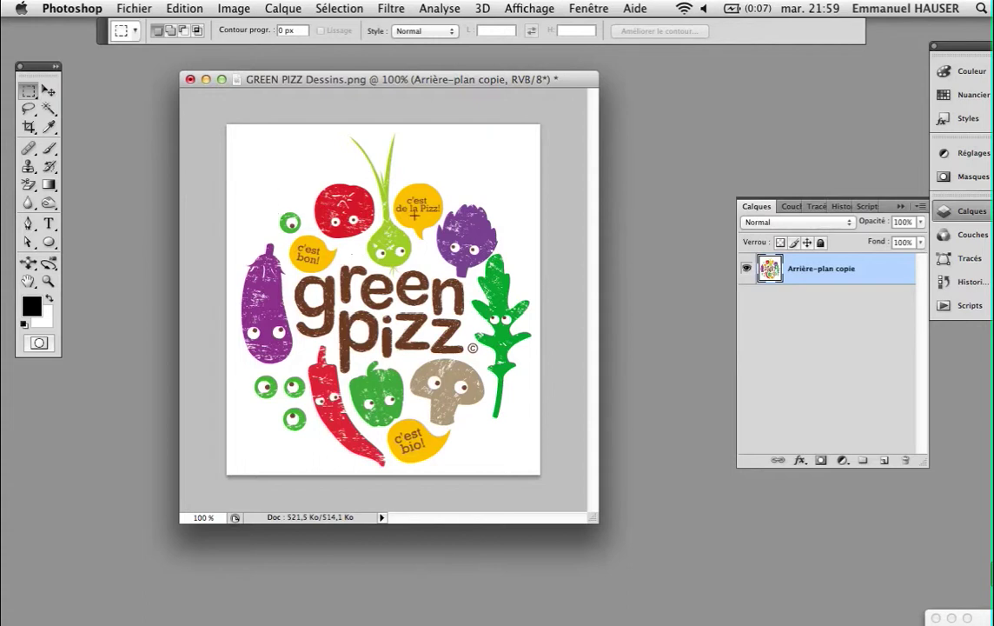
# - Build a selection over the tomato, onion and artichoke by adding overlapping rectangles and subtracting areas around the onion bulb and artichoke
pyautogui.moveTo(266, 177); pyautogui.dragTo(368, 285)
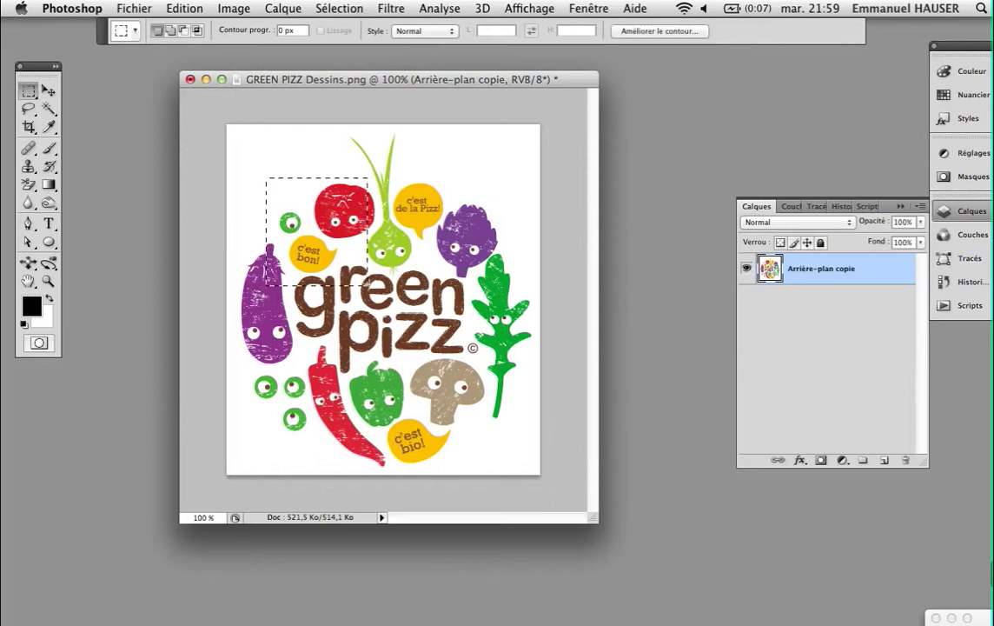
pyautogui.press('shift')
pyautogui.moveTo(478, 270); pyautogui.dragTo(384, 196)
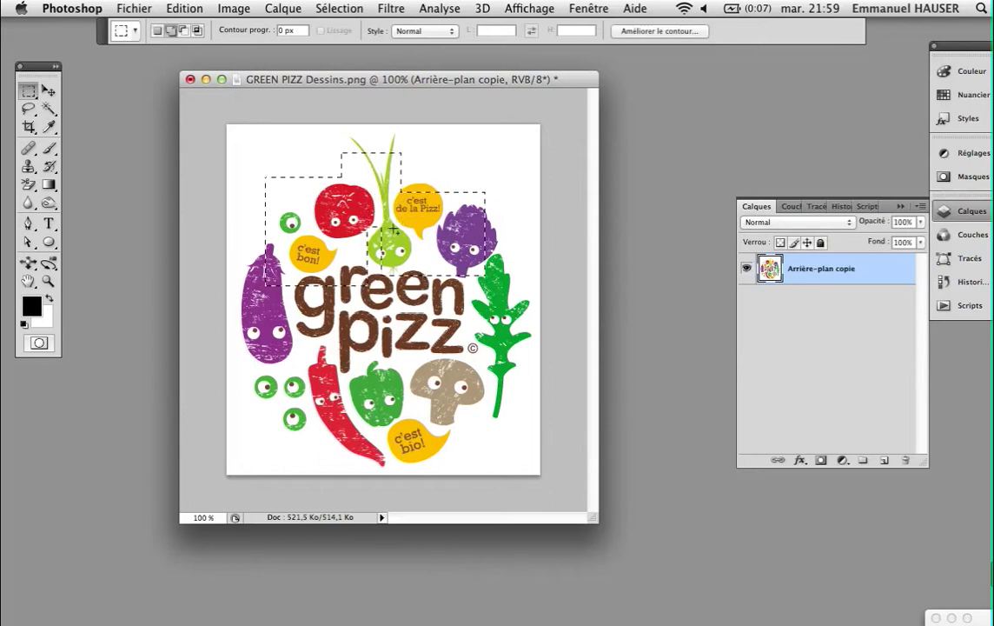
pyautogui.click(172, 32)
pyautogui.press('alt')
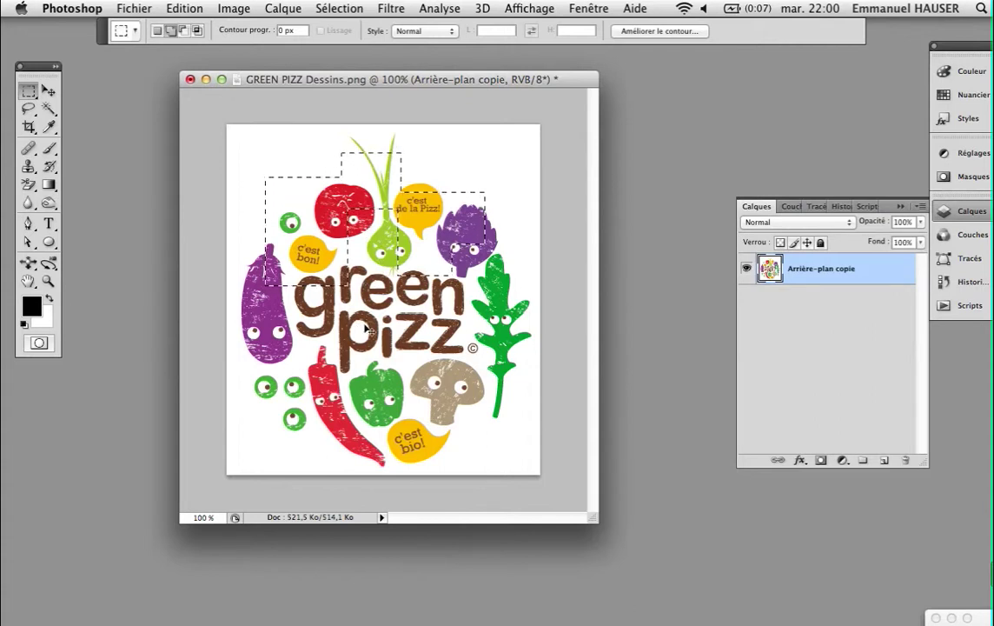
# - Copy the selected area to a new layer and toggle both layers' visibility to compare them
pyautogui.press('super+j')
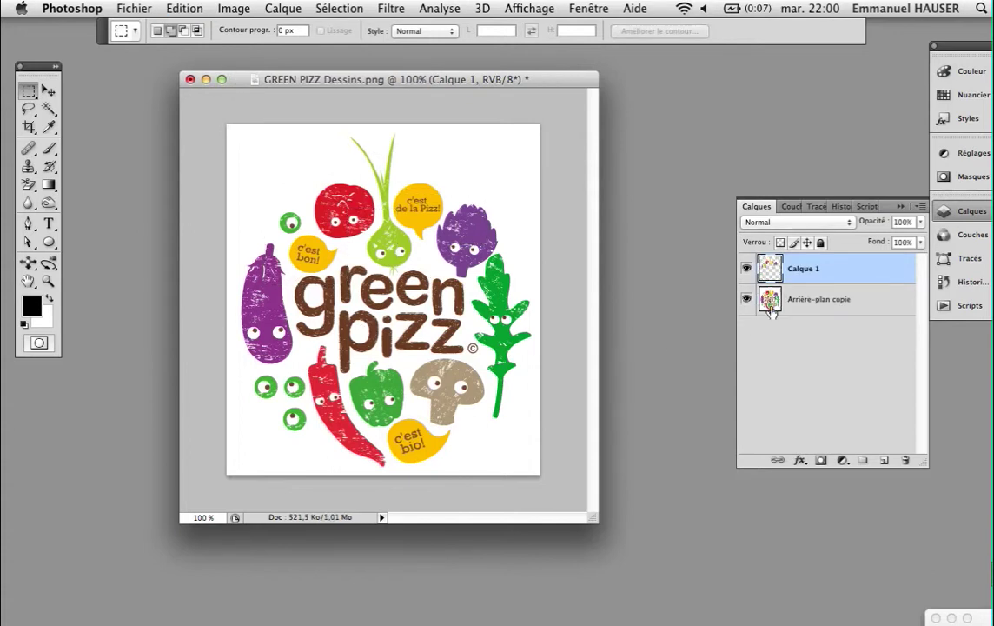
pyautogui.click(745, 299)
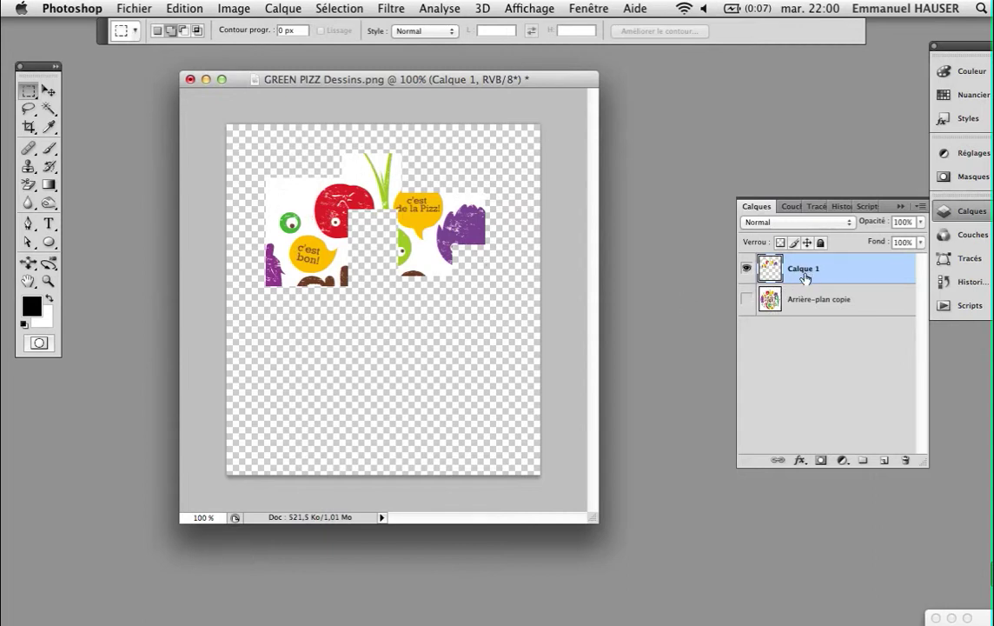
pyautogui.click(748, 302)
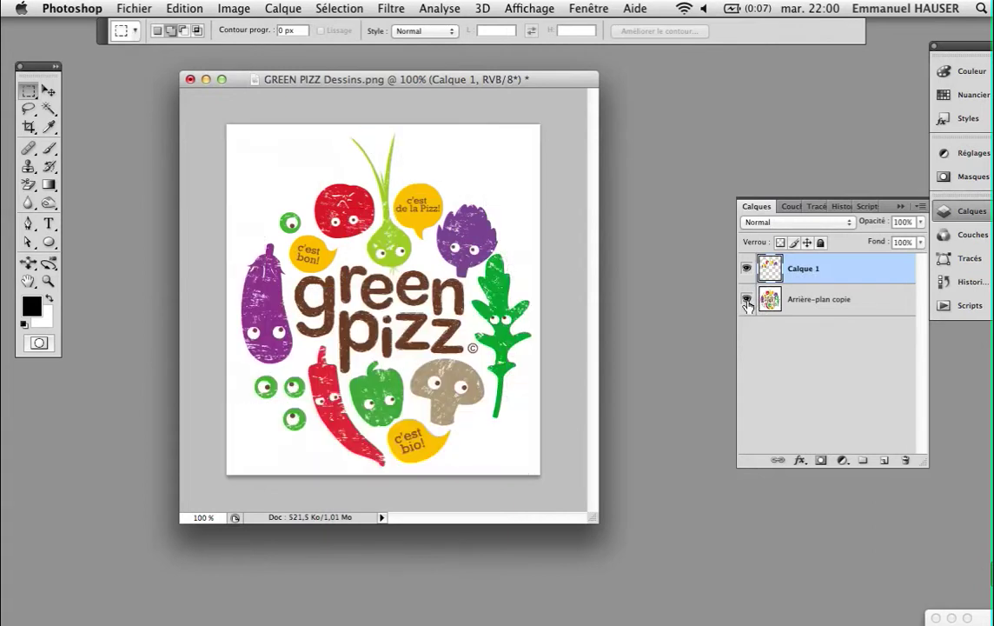
pyautogui.click(748, 301)
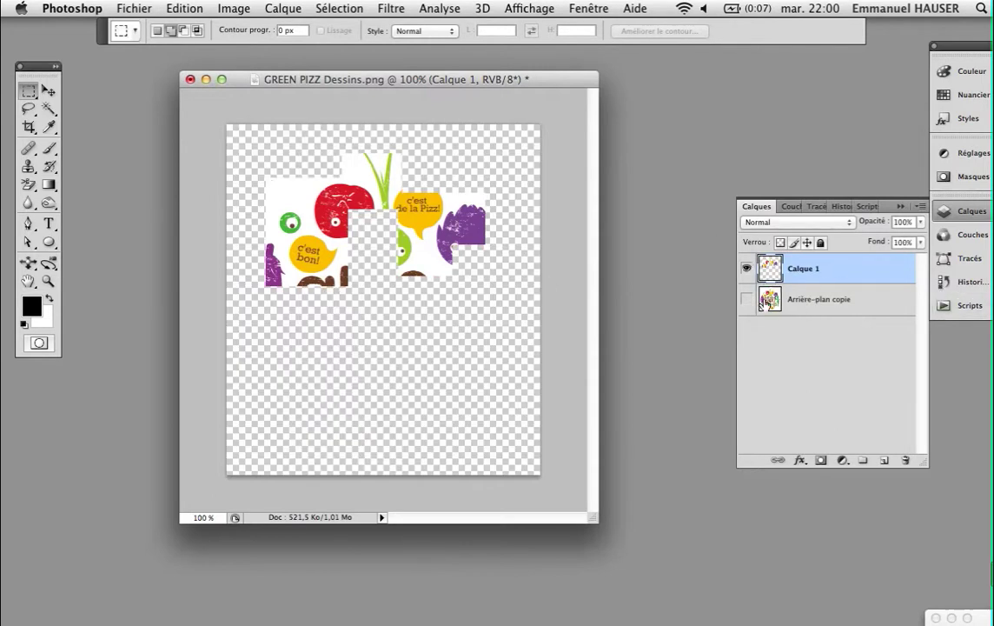
pyautogui.click(745, 267)
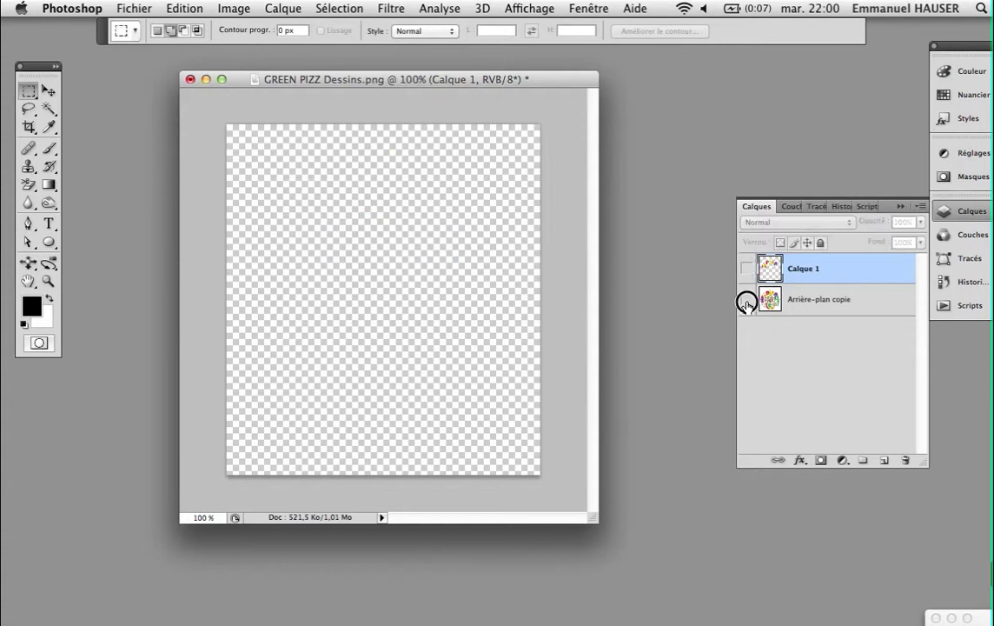
pyautogui.click(746, 301)
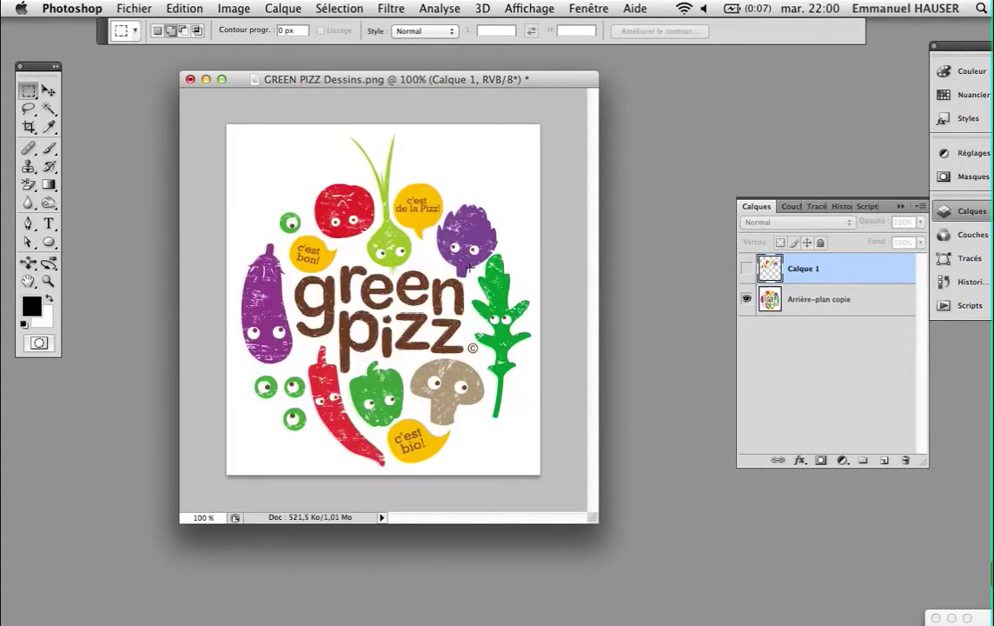
pyautogui.click(746, 269)
pyautogui.click(746, 269)
# - Delete the Calque 1 layer, keeping only Arrière-plan copie
pyautogui.click(824, 304)
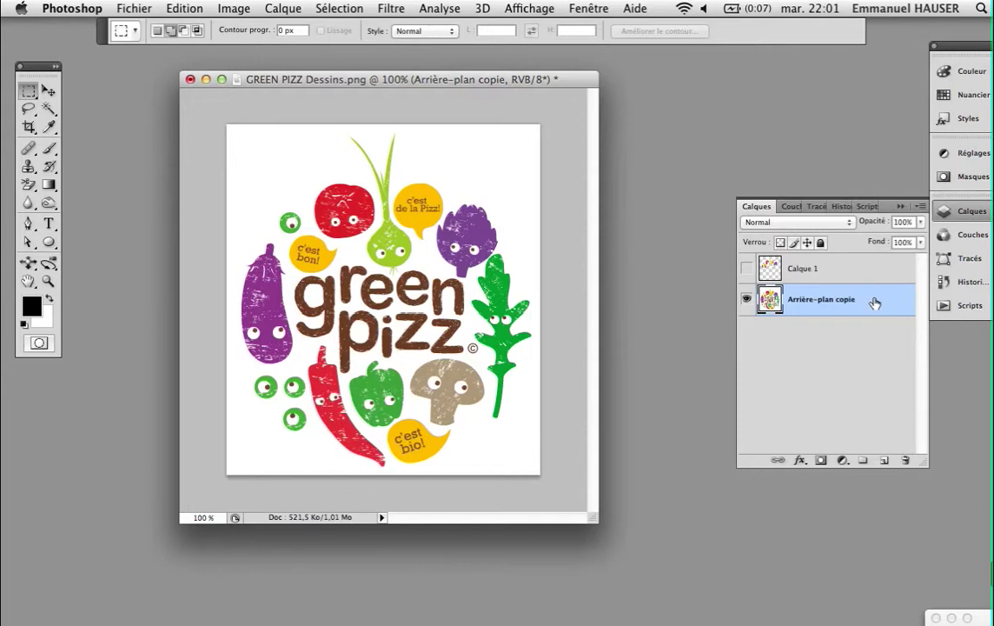
pyautogui.click(819, 269)
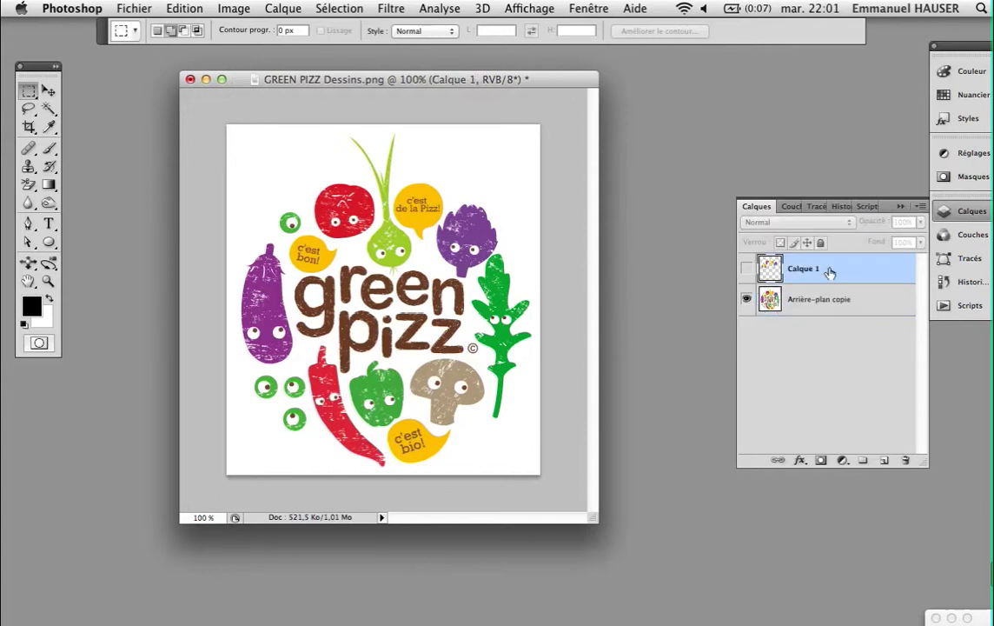
pyautogui.click(908, 452)
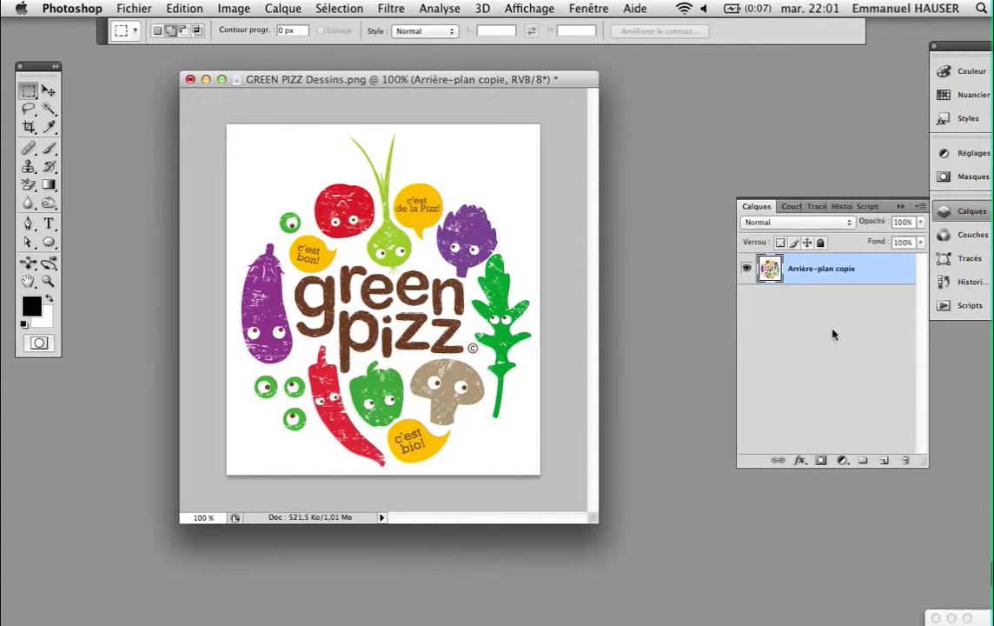
# - Enlarge the document window and set the Lasso tool's feather to 0 px
pyautogui.moveTo(271, 80); pyautogui.dragTo(246, 59)
pyautogui.moveTo(566, 498); pyautogui.dragTo(676, 557)
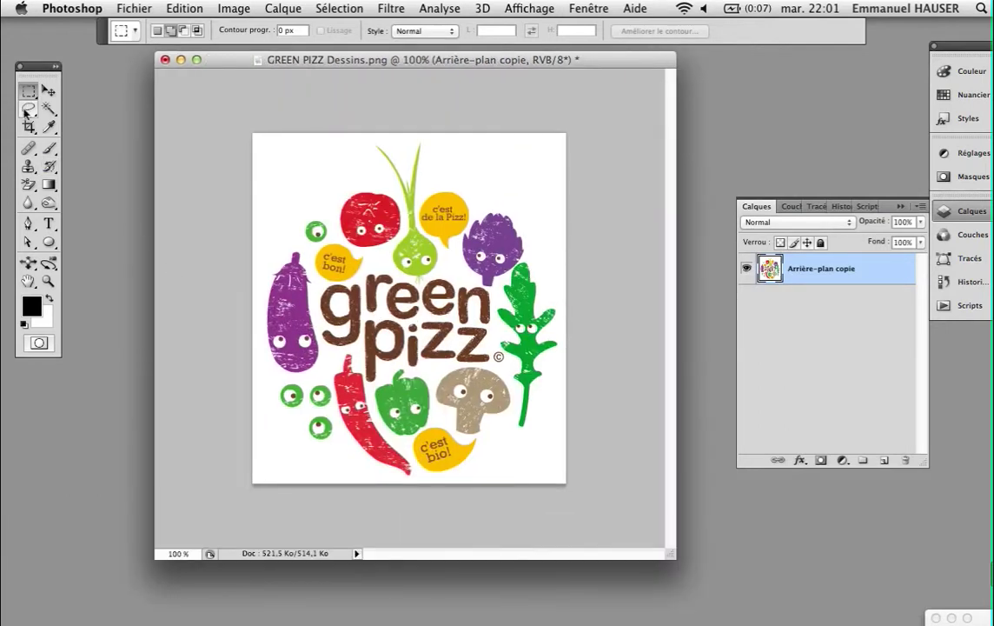
pyautogui.click(27, 110)
pyautogui.moveTo(258, 179); pyautogui.dragTo(338, 352)
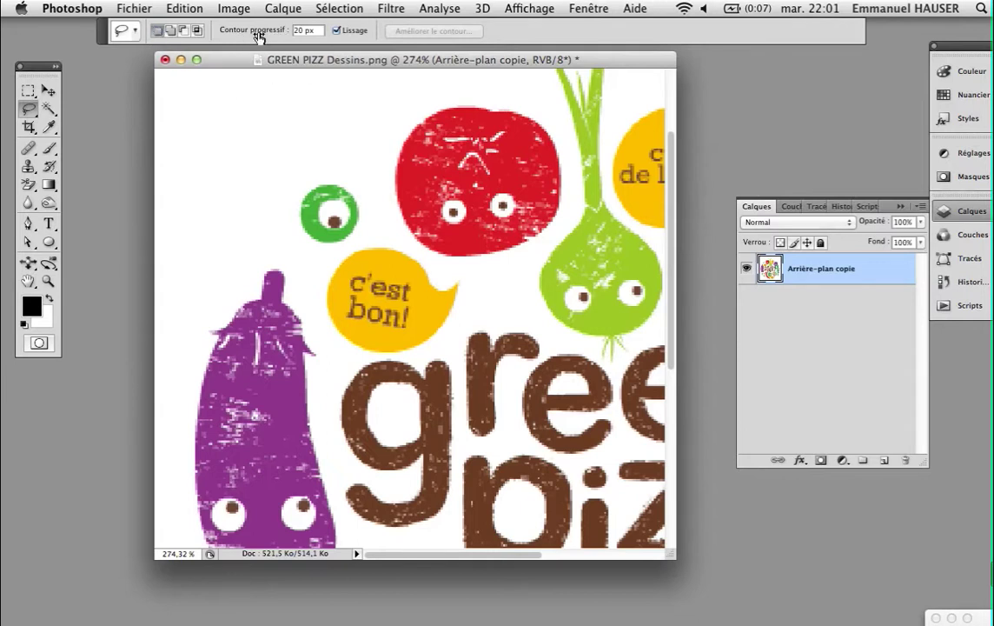
pyautogui.click(298, 31)
pyautogui.write('0')
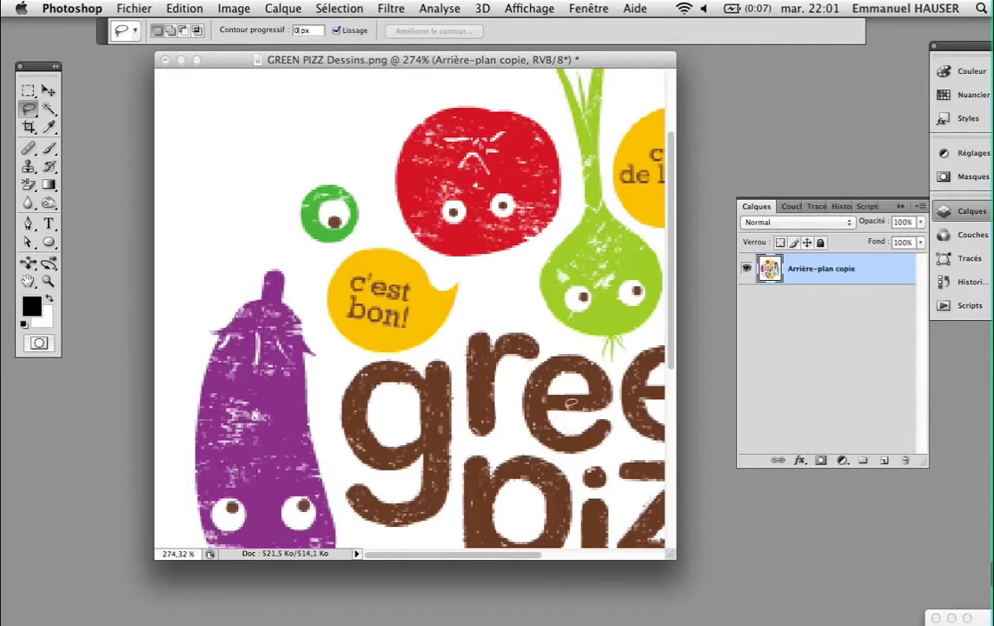
pyautogui.moveTo(671, 562); pyautogui.dragTo(718, 624)
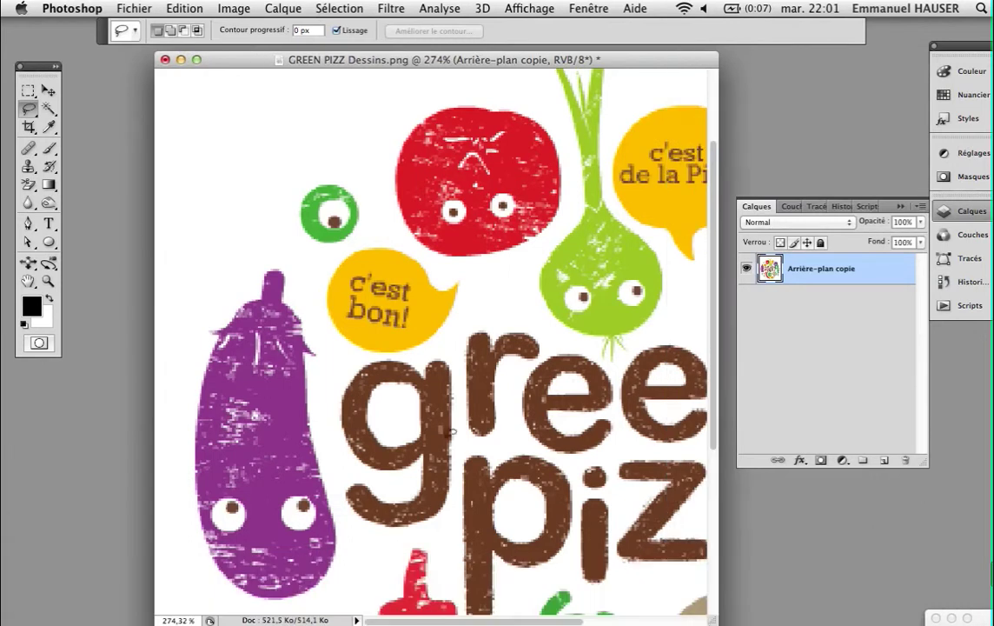
pyautogui.click(100, 526)
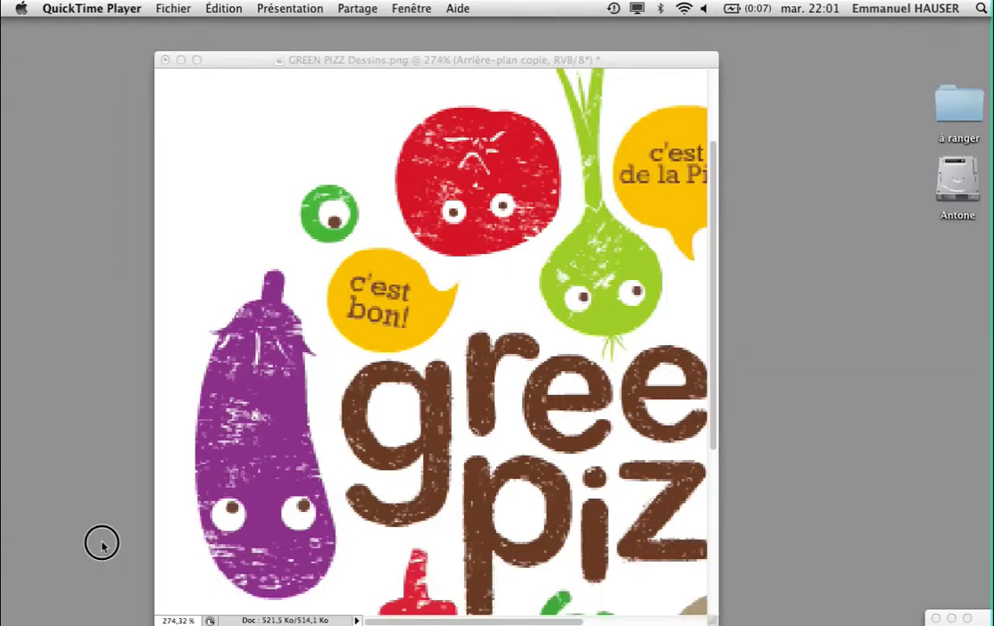
# - Switch back to Photoshop and trace a freehand lasso selection around the eggplant's stem and jagged leafy cap
pyautogui.click(265, 277)
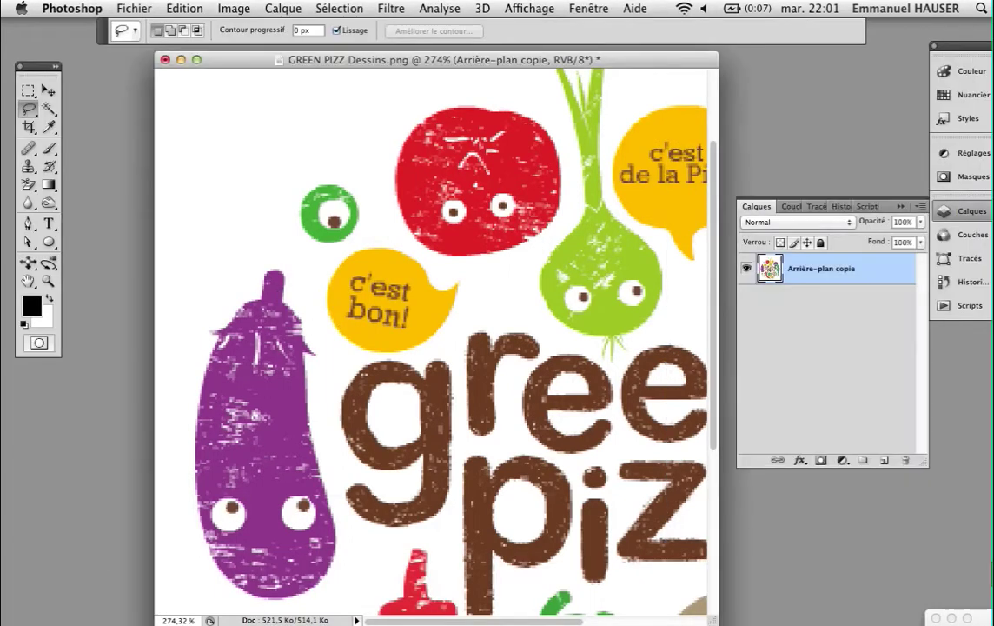
pyautogui.moveTo(258, 268)
pyautogui.mouseDown()
pyautogui.moveTo(199, 339)
pyautogui.moveTo(225, 338)
pyautogui.moveTo(219, 353)
pyautogui.moveTo(254, 338)
pyautogui.moveTo(259, 376)
pyautogui.moveTo(267, 346)
pyautogui.moveTo(296, 366)
pyautogui.moveTo(295, 347)
pyautogui.moveTo(319, 350)
pyautogui.moveTo(301, 332)
pyautogui.moveTo(271, 255)
pyautogui.mouseUp()
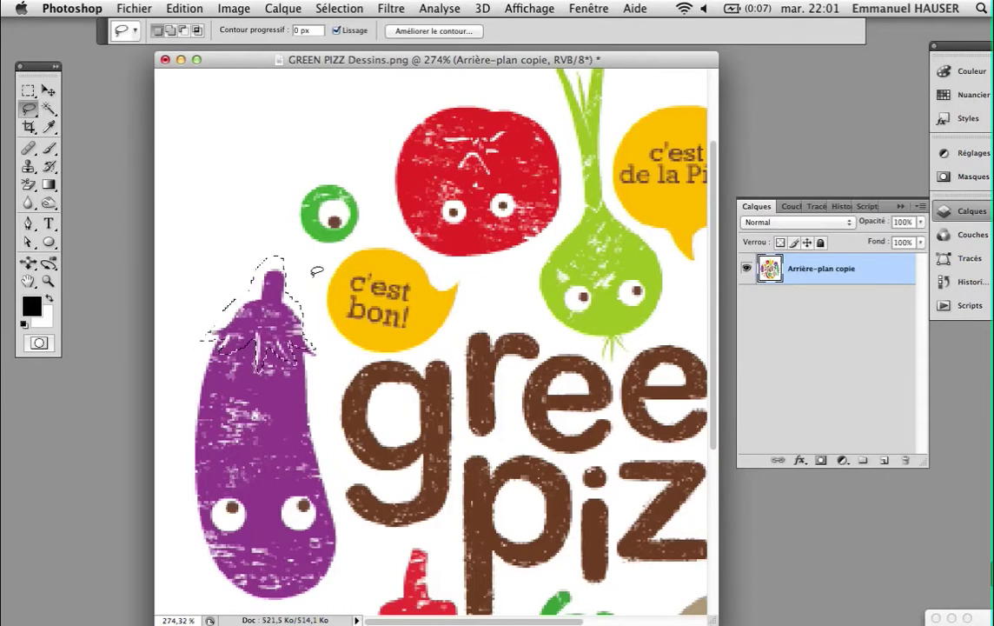
pyautogui.press('alt')
# - Save the eggplant stem selection as a new alpha channel in Couches and return to the Calques list
pyautogui.click(793, 208)
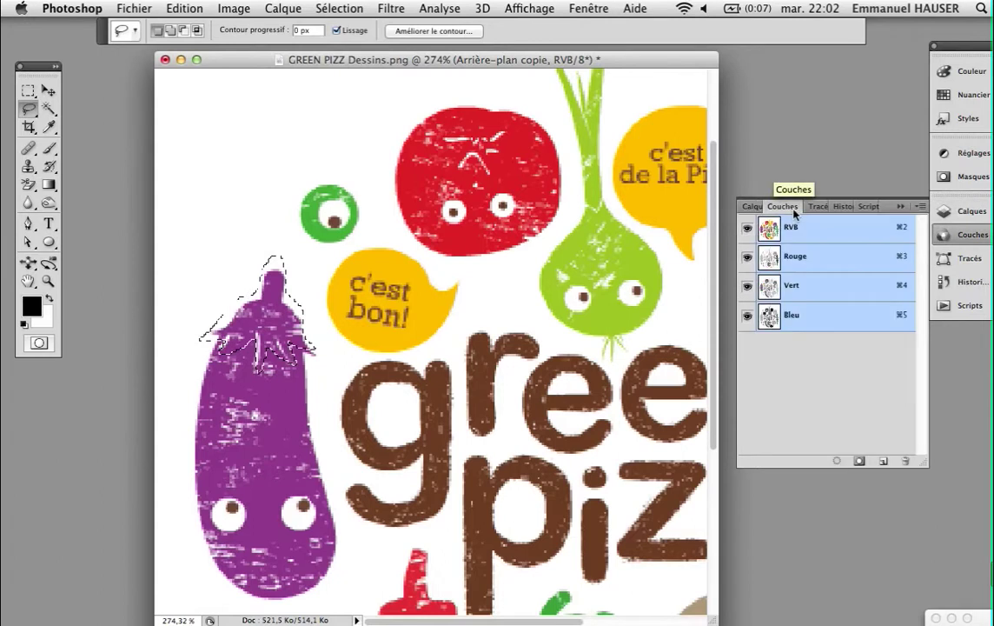
pyautogui.click(752, 209)
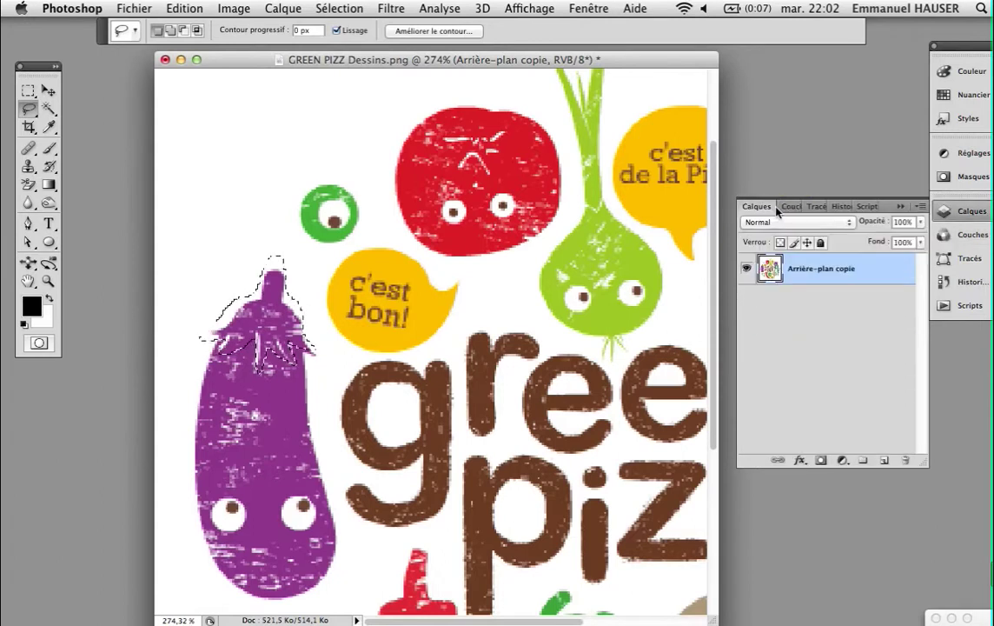
pyautogui.click(781, 207)
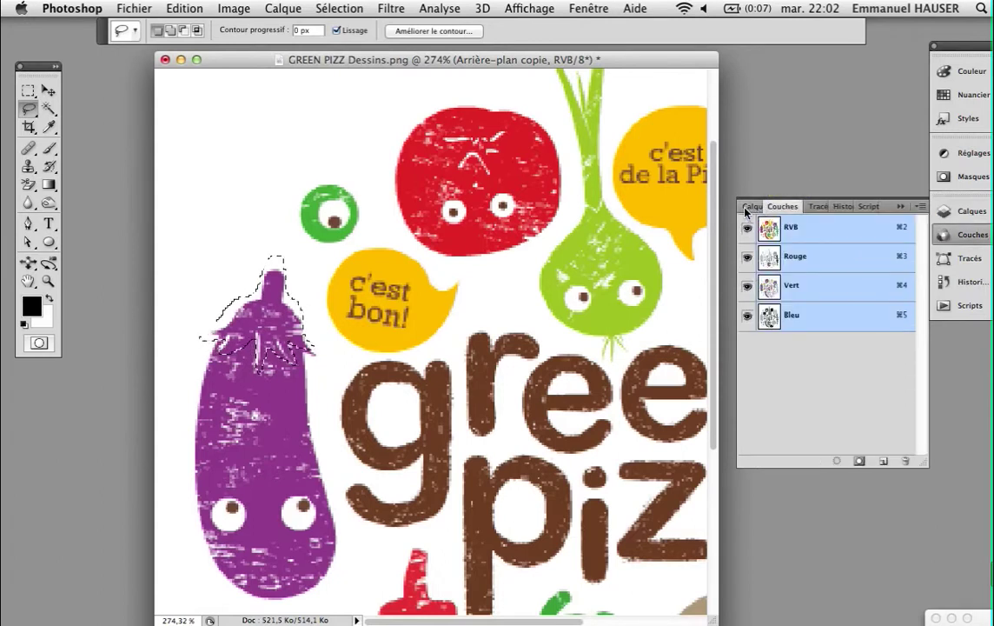
pyautogui.click(757, 208)
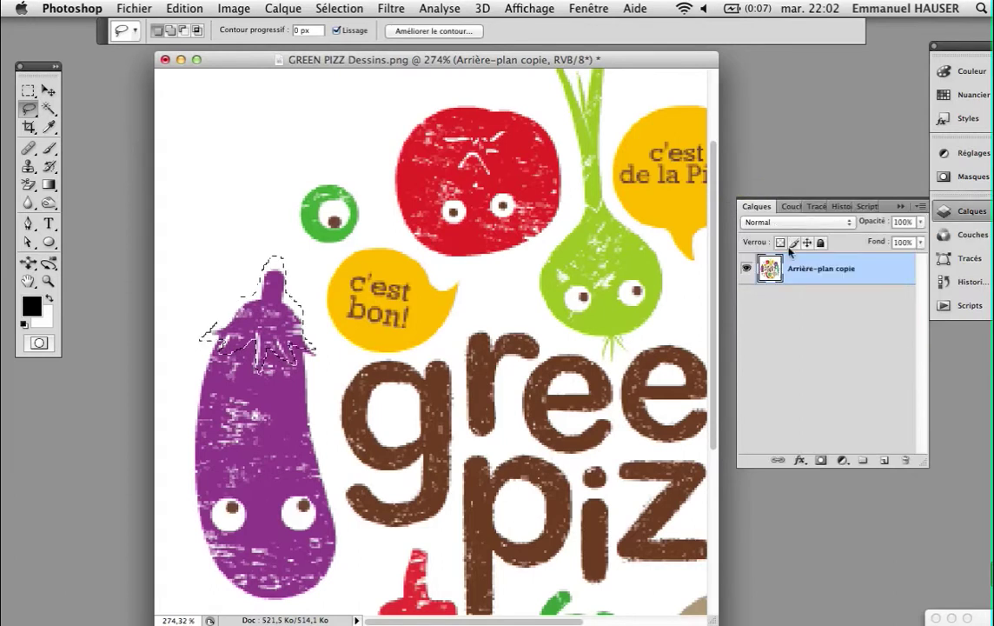
pyautogui.click(782, 207)
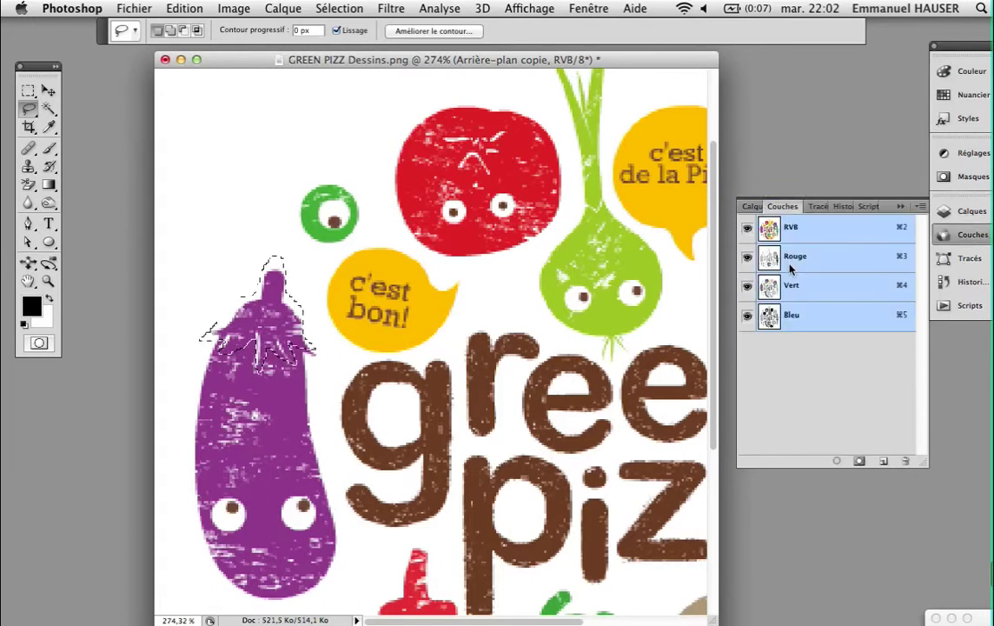
pyautogui.click(859, 461)
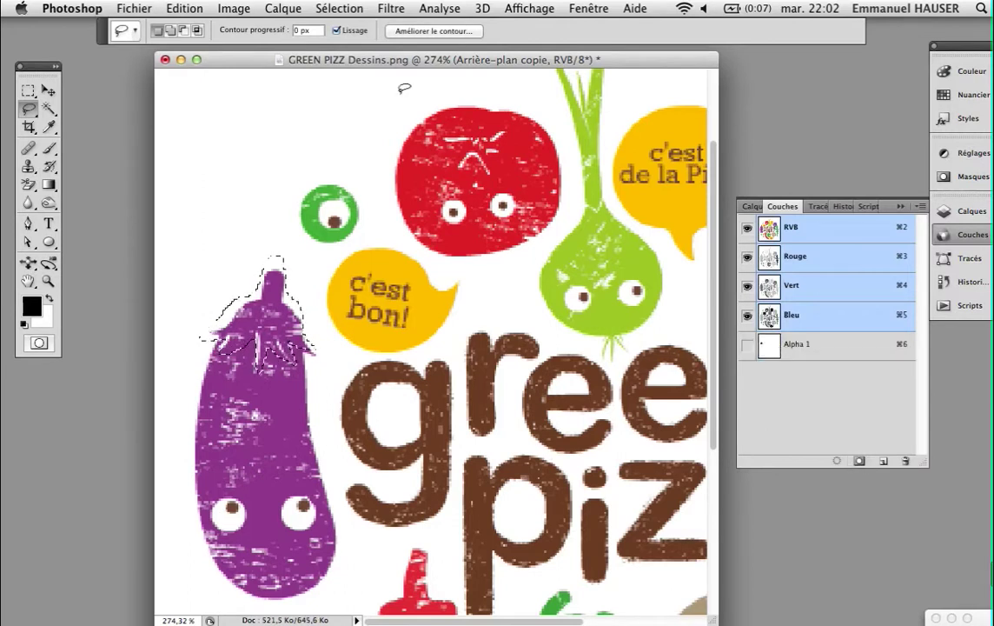
pyautogui.click(754, 207)
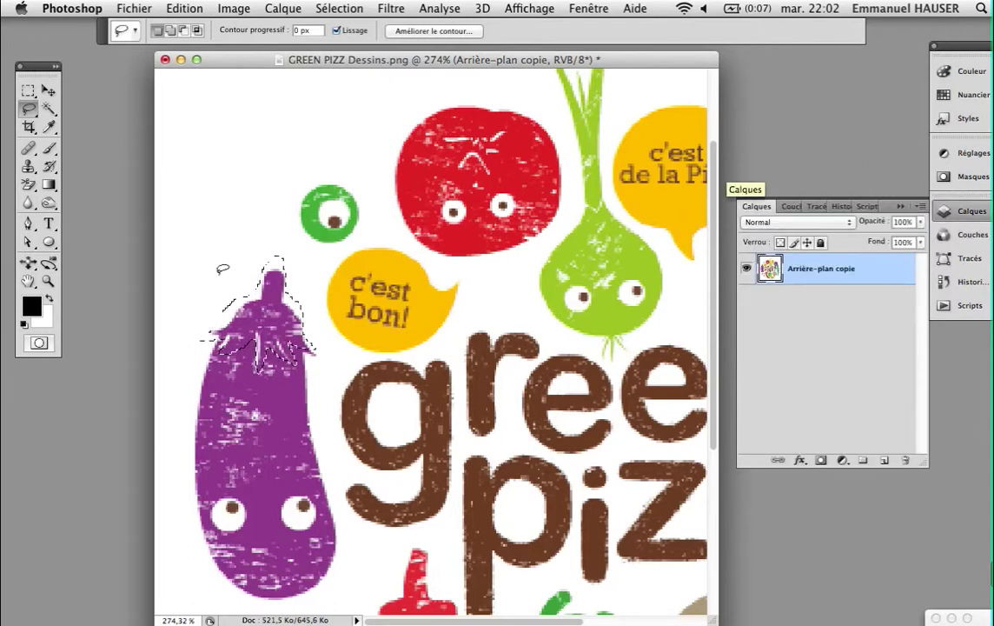
pyautogui.press('super+Tab')
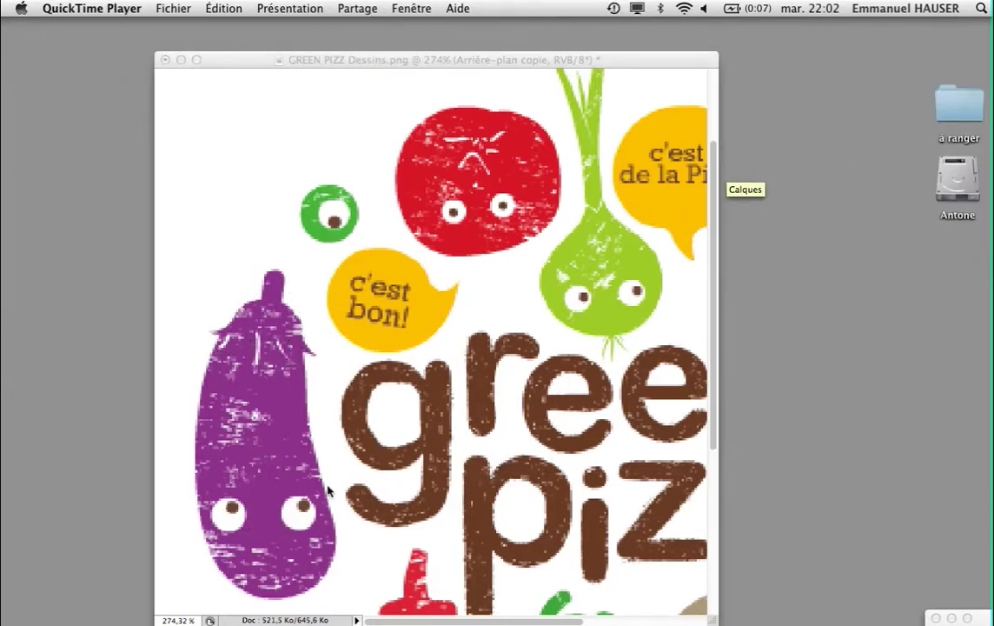